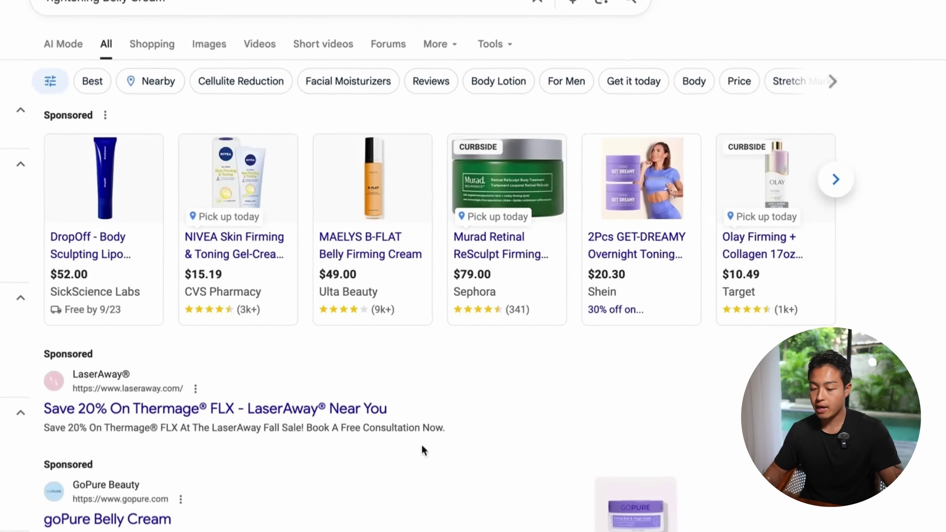
Open the sponsored goPure Belly Cream result and look through its product page.
{"action": "scroll", "coordinate": [196, 511], "scroll_direction": "down", "scroll_amount": 3}
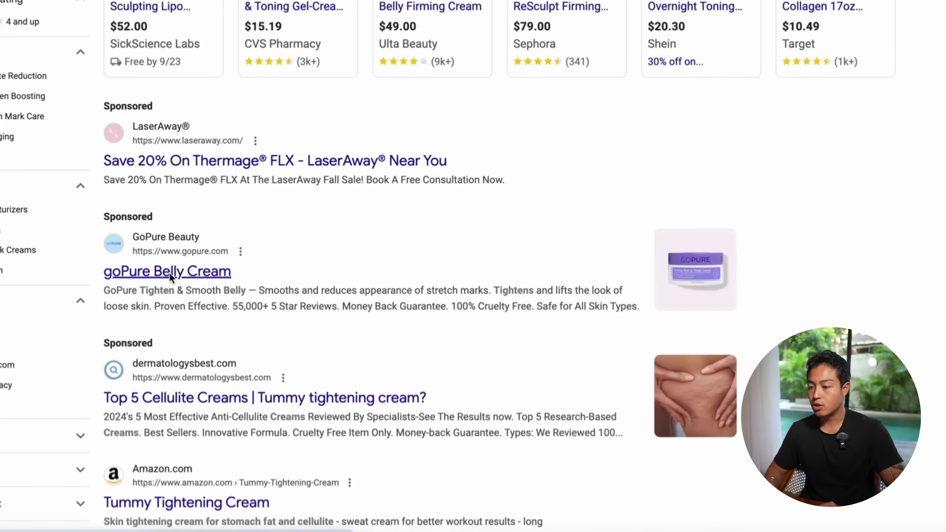
{"action": "left_click", "coordinate": [200, 275]}
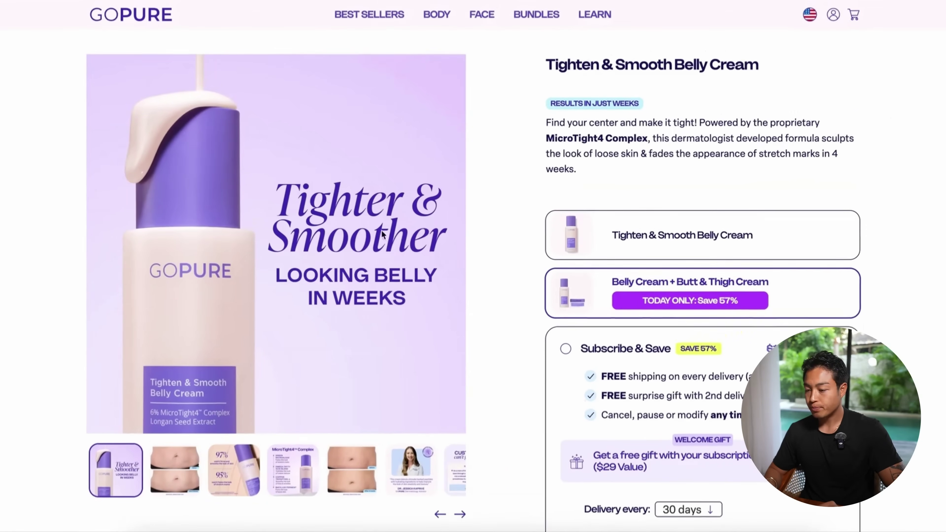
{"action": "scroll", "coordinate": [574, 374], "scroll_direction": "down", "scroll_amount": 20}
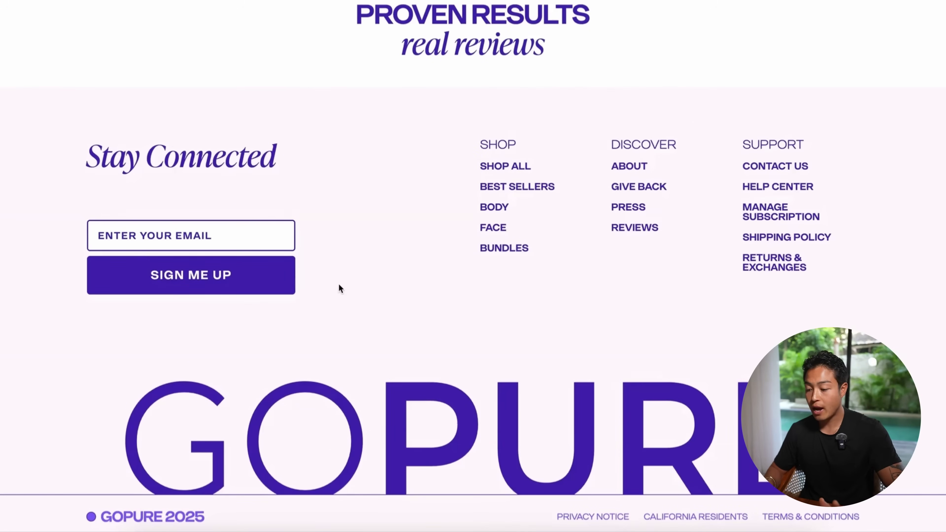
{"action": "scroll", "coordinate": [479, 330], "scroll_direction": "up", "scroll_amount": 10}
{"action": "scroll", "coordinate": [479, 329], "scroll_direction": "up", "scroll_amount": 15}
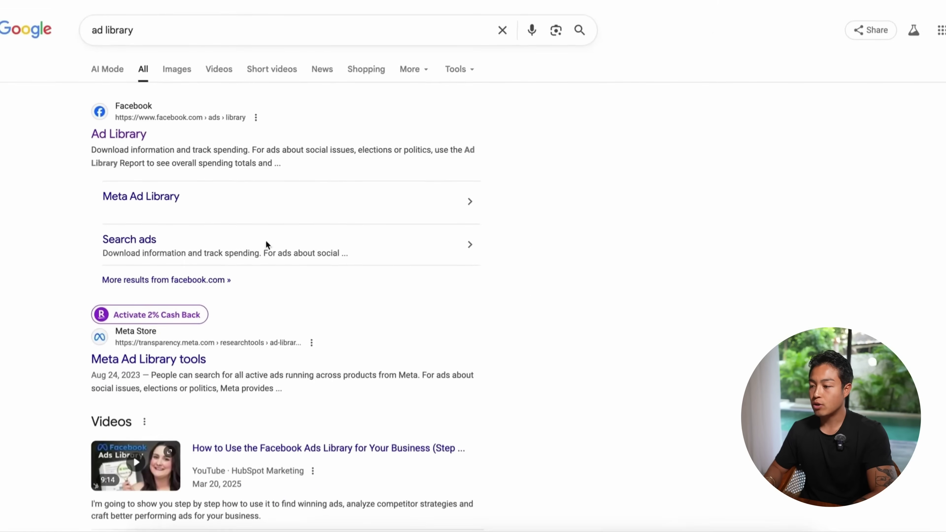
In the Meta Ad Library, search all United States ads for the advertiser "gopure" and browse GoPure Skin Care's active ads.
{"action": "left_click", "coordinate": [266, 244]}
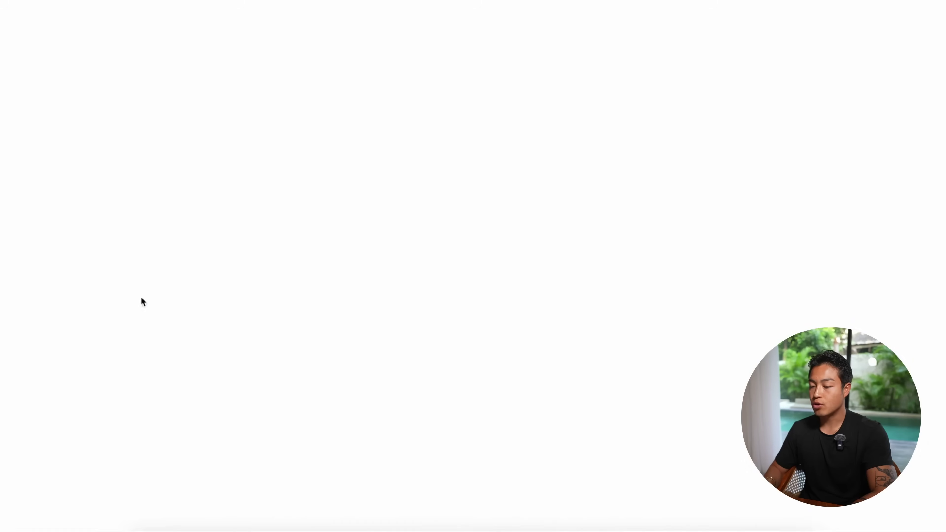
{"action": "left_click", "coordinate": [317, 286]}
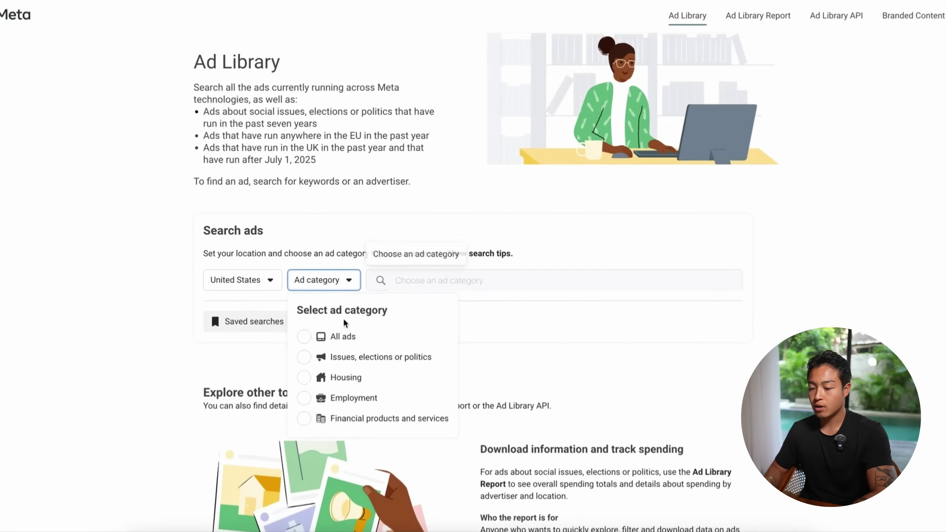
{"action": "left_click", "coordinate": [338, 333]}
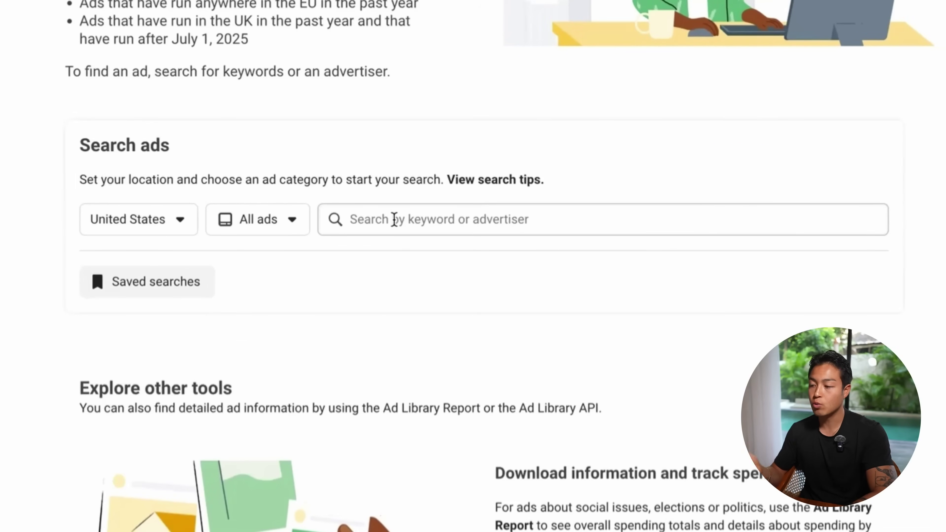
{"action": "left_click", "coordinate": [394, 219]}
{"action": "type", "text": "gopure"}
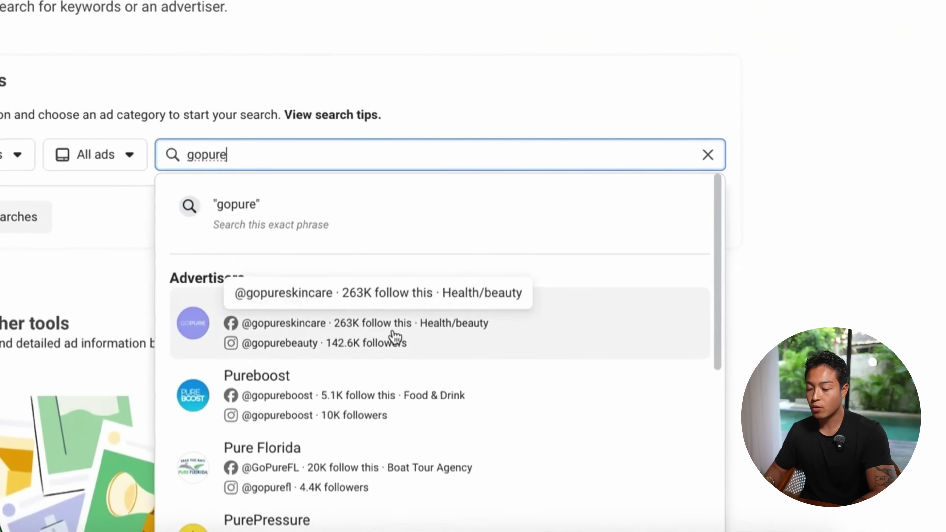
{"action": "left_click", "coordinate": [423, 337]}
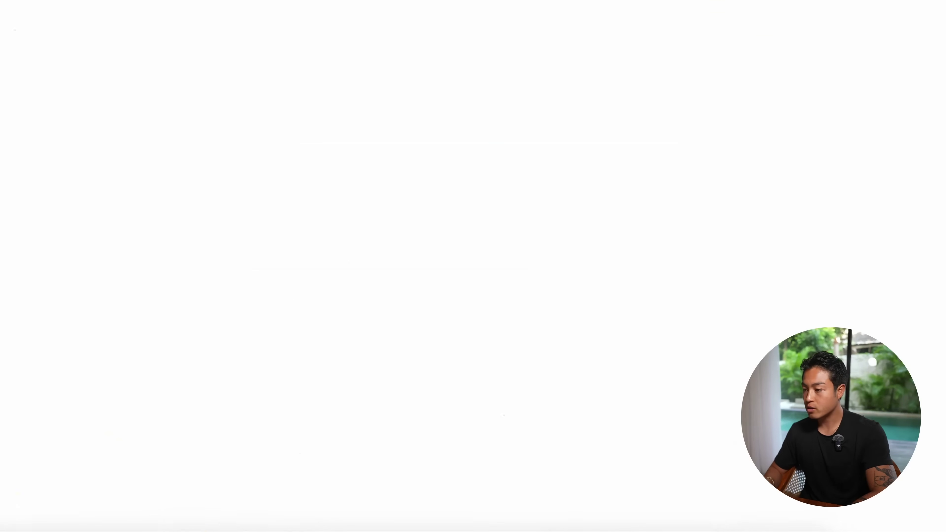
{"action": "scroll", "coordinate": [552, 453], "scroll_direction": "down", "scroll_amount": 5}
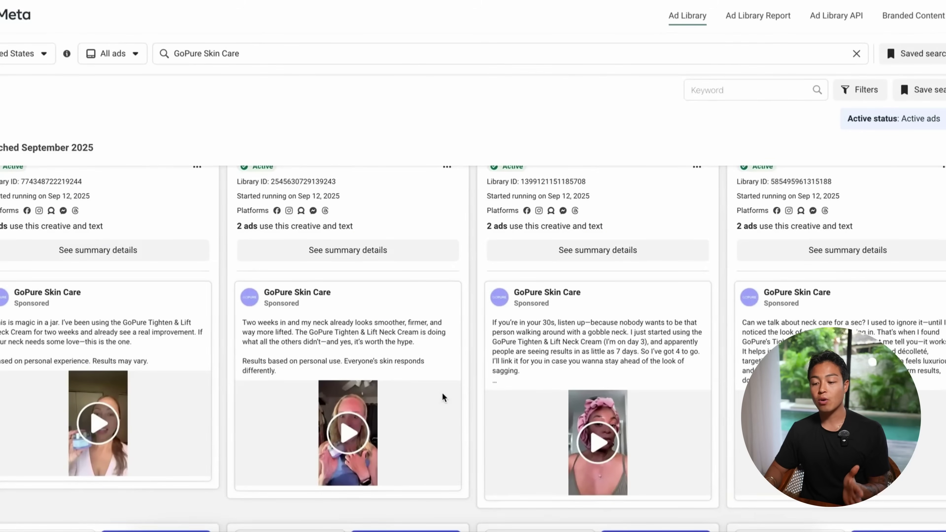
{"action": "scroll", "coordinate": [443, 398], "scroll_direction": "down", "scroll_amount": 5}
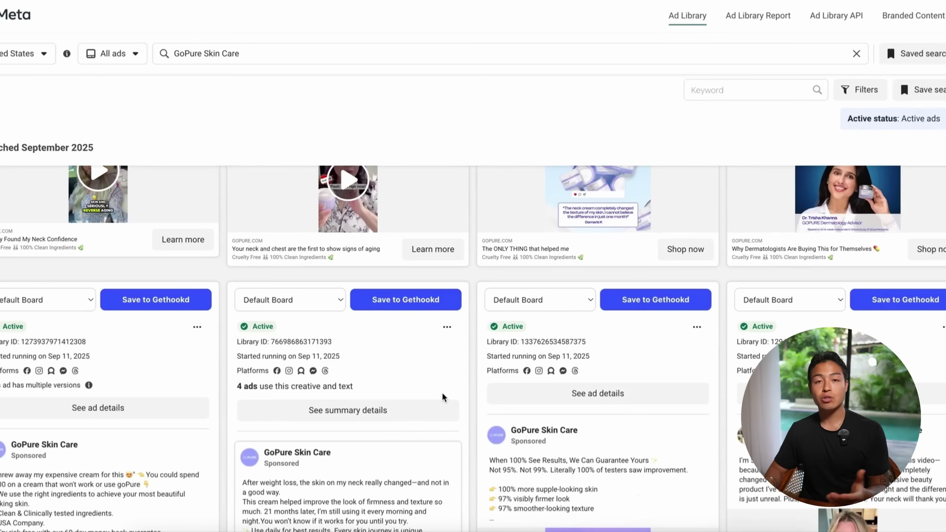
{"action": "scroll", "coordinate": [443, 397], "scroll_direction": "down", "scroll_amount": 15}
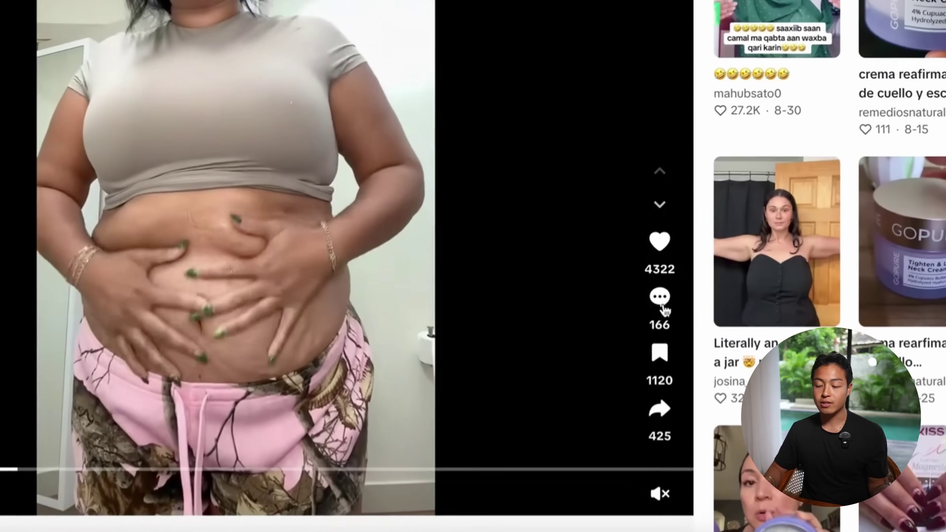
{"action": "mouse_move", "coordinate": [837, 249]}
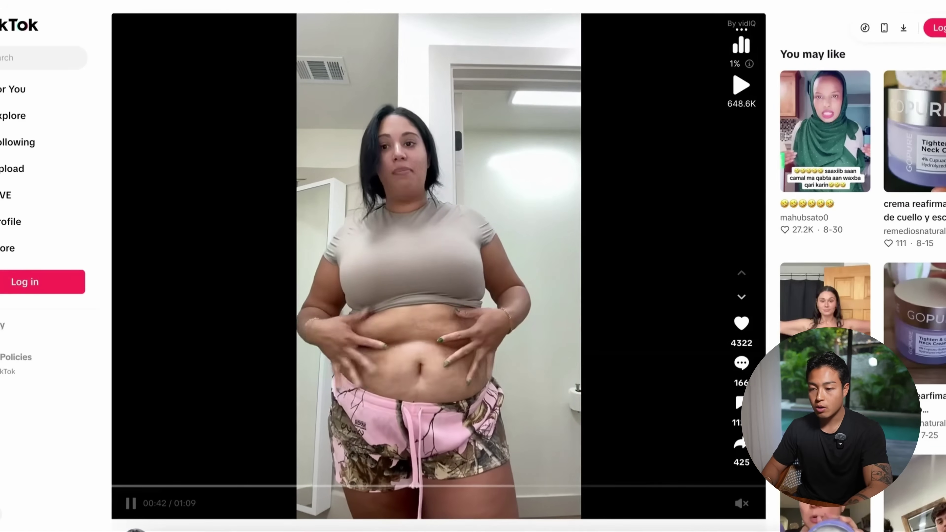
{"action": "key", "text": "ctrl+l"}
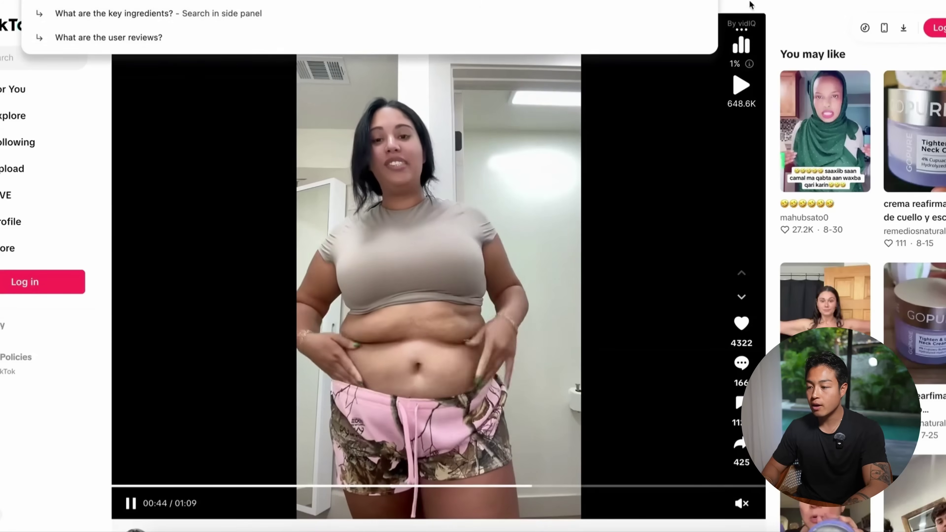
{"action": "key", "text": "Escape"}
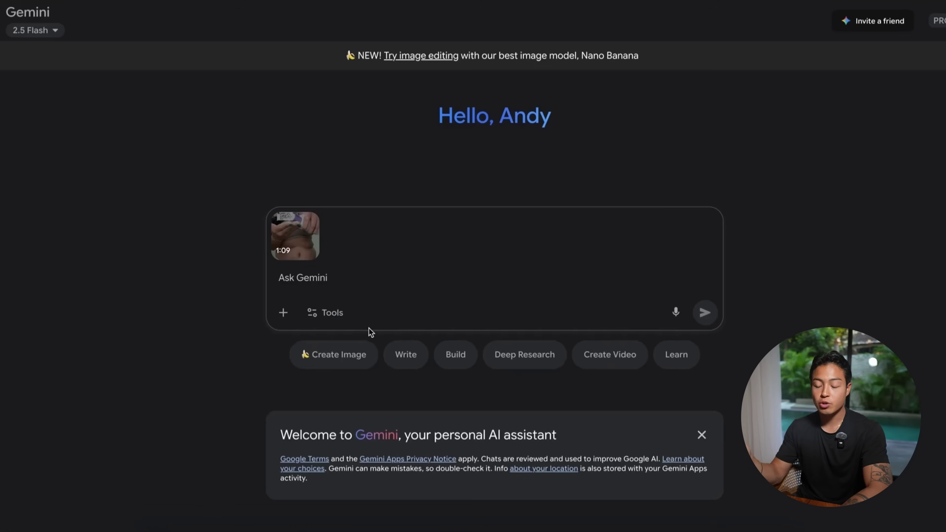
In Gemini, submit the prompt "transcribe the video" for the attached 1:09 video.
{"action": "left_click", "coordinate": [317, 279]}
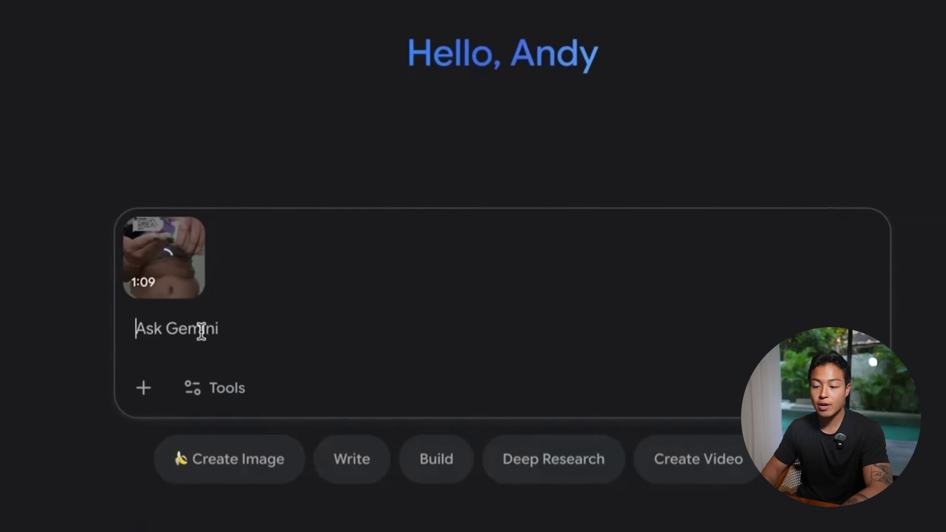
{"action": "type", "text": "as"}
{"action": "key", "text": "BackSpace"}
{"action": "type", "text": "transcribe the b"}
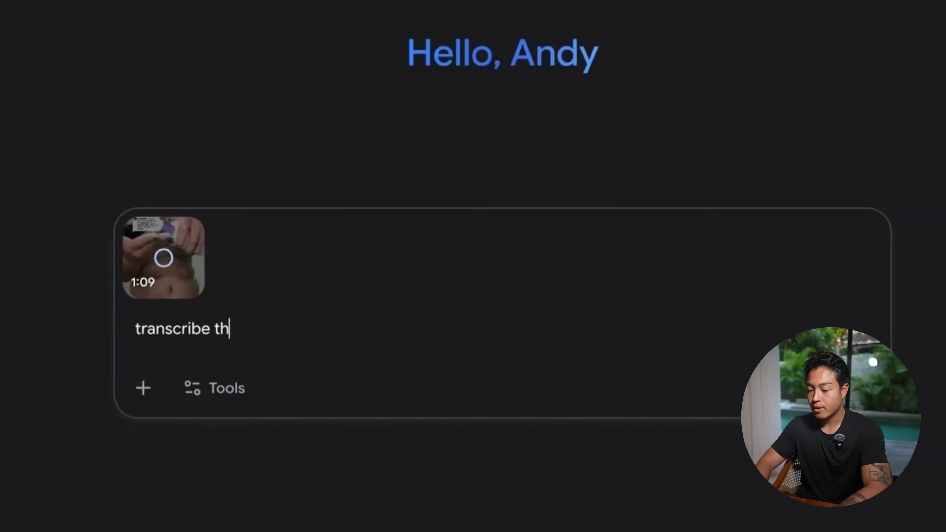
{"action": "type", "text": "ideo"}
{"action": "key", "text": "Return"}
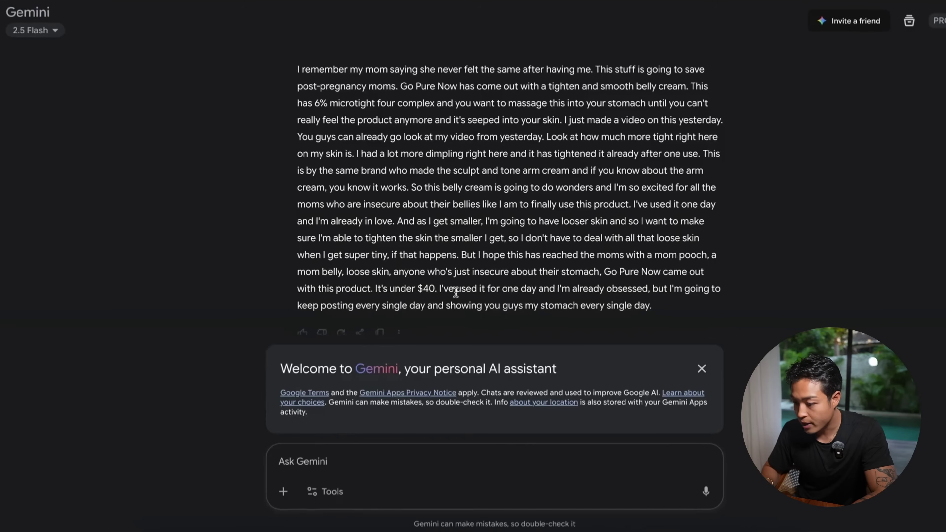
Copy the video transcript from Gemini and paste it over the [PASTE TRANSCRIPT] placeholder in the Claude prompt.
{"action": "triple_click", "coordinate": [459, 274]}
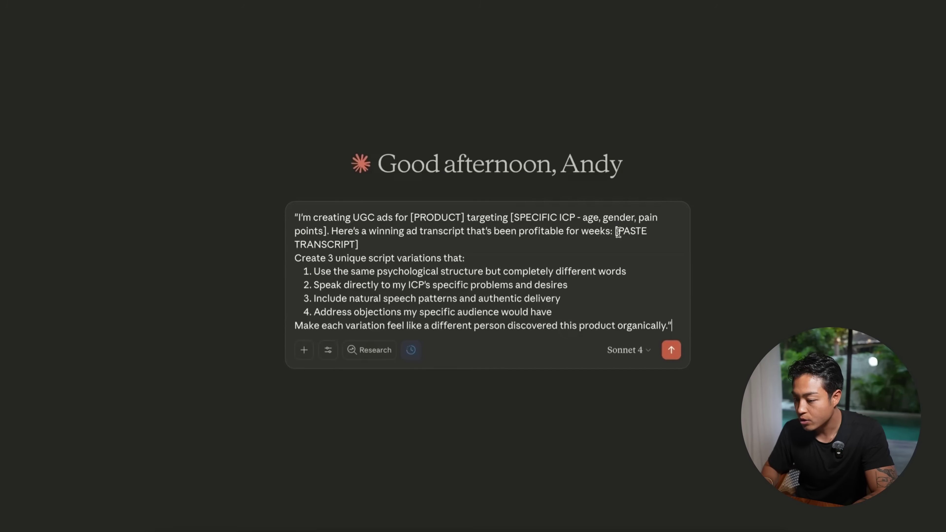
{"action": "left_click_drag", "start_coordinate": [619, 232], "coordinate": [478, 248]}
{"action": "key", "text": "ctrl+v"}
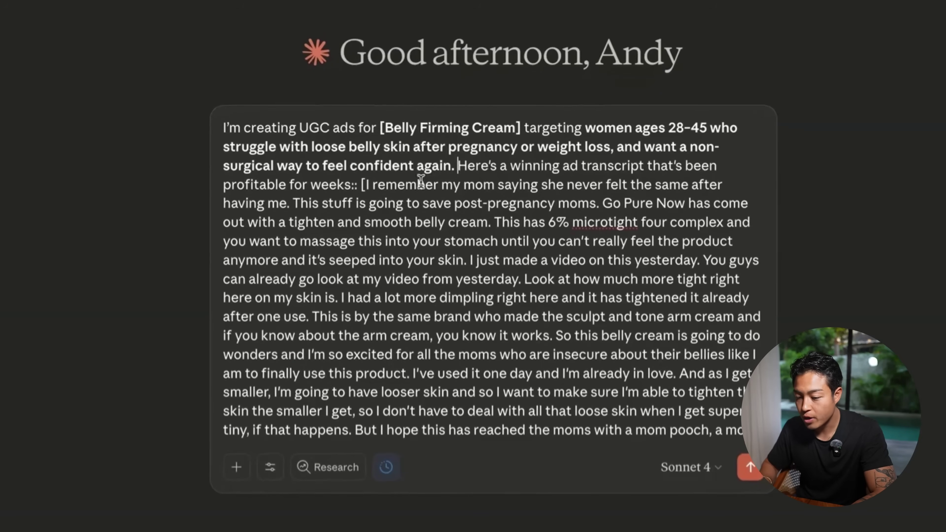
Remove the duplicate colon after "weeks" in the UGC ad prompt and submit it.
{"action": "left_click", "coordinate": [358, 184]}
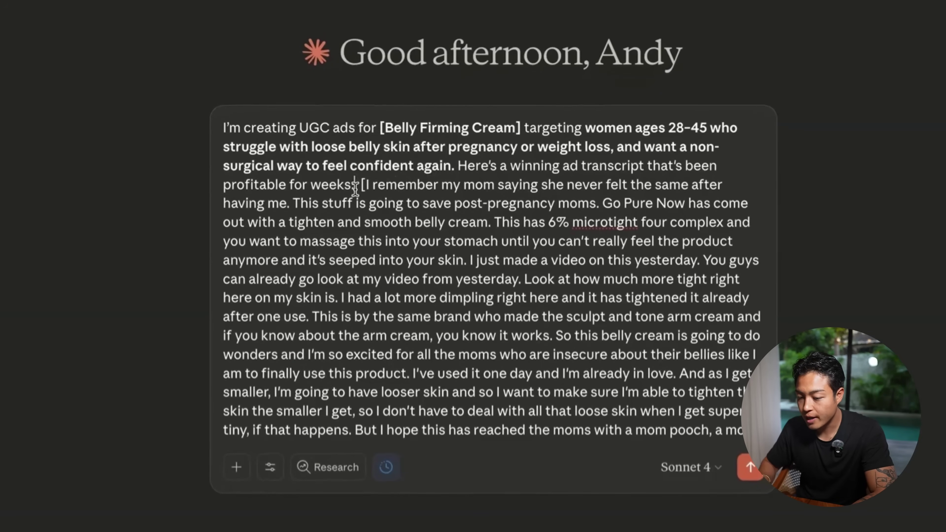
{"action": "key", "text": "BackSpace"}
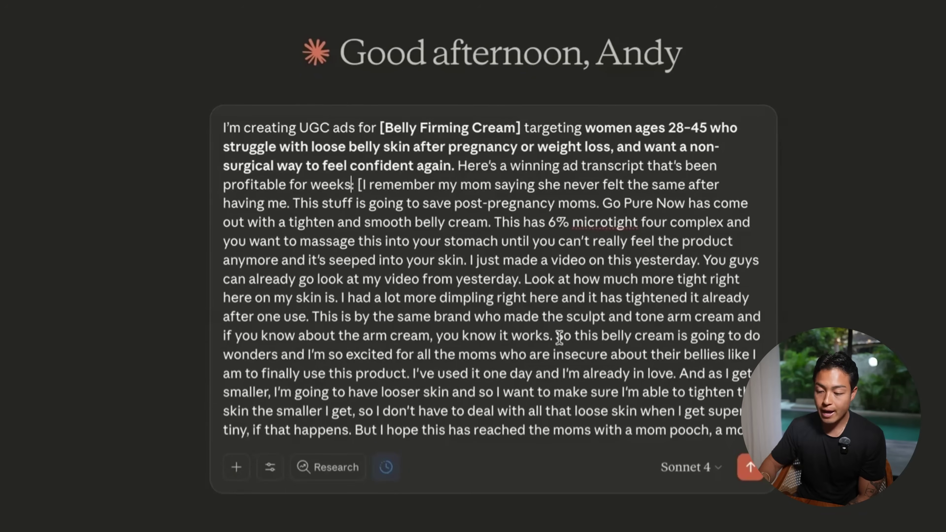
{"action": "scroll", "coordinate": [559, 337], "scroll_direction": "down", "scroll_amount": 5}
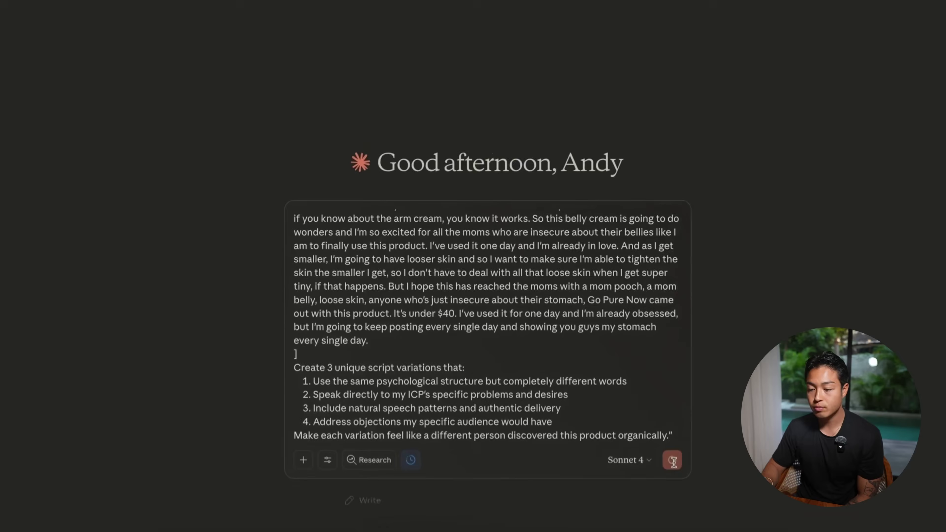
{"action": "left_click", "coordinate": [673, 461]}
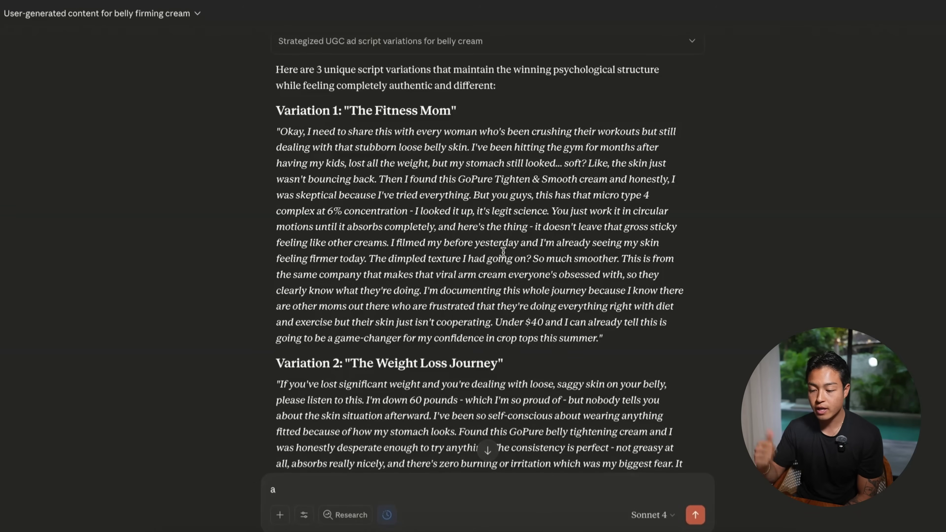
Read through the generated script variations and highlight the Variation 2 heading, "The Weight Loss Journey".
{"action": "scroll", "coordinate": [484, 347], "scroll_direction": "down", "scroll_amount": 3}
{"action": "scroll", "coordinate": [527, 373], "scroll_direction": "down", "scroll_amount": 5}
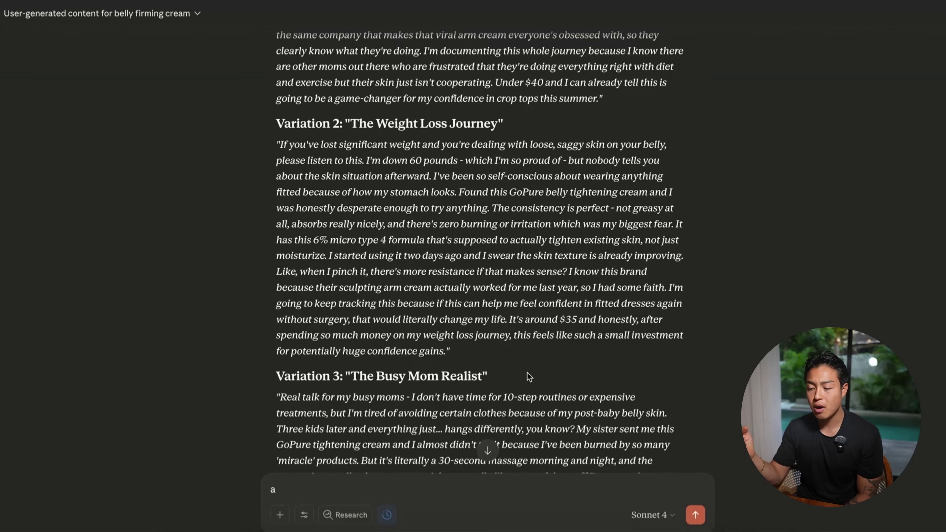
{"action": "scroll", "coordinate": [319, 170], "scroll_direction": "up", "scroll_amount": 4}
{"action": "left_click_drag", "start_coordinate": [276, 292], "coordinate": [502, 292]}
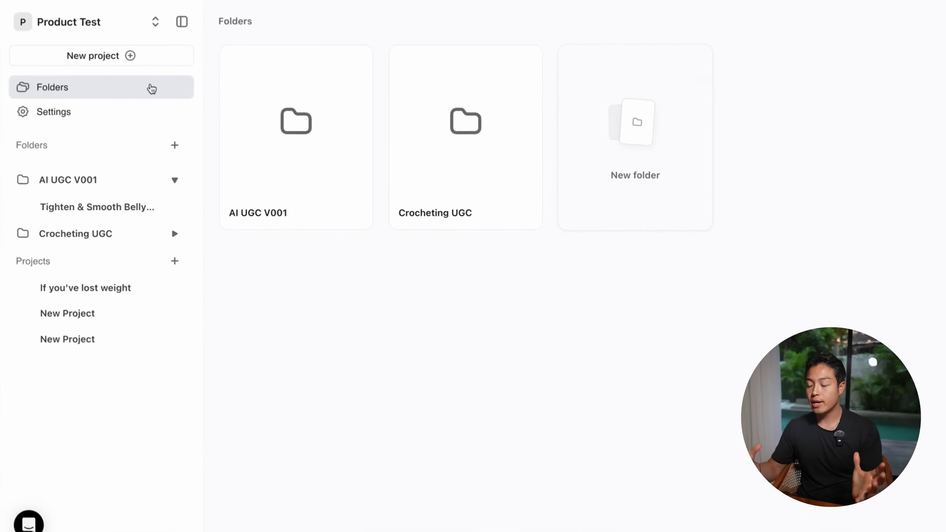
Start a new project and begin generating a custom talking actor from a prompt, attaching the woman's picture as reference image.
{"action": "left_click", "coordinate": [104, 61]}
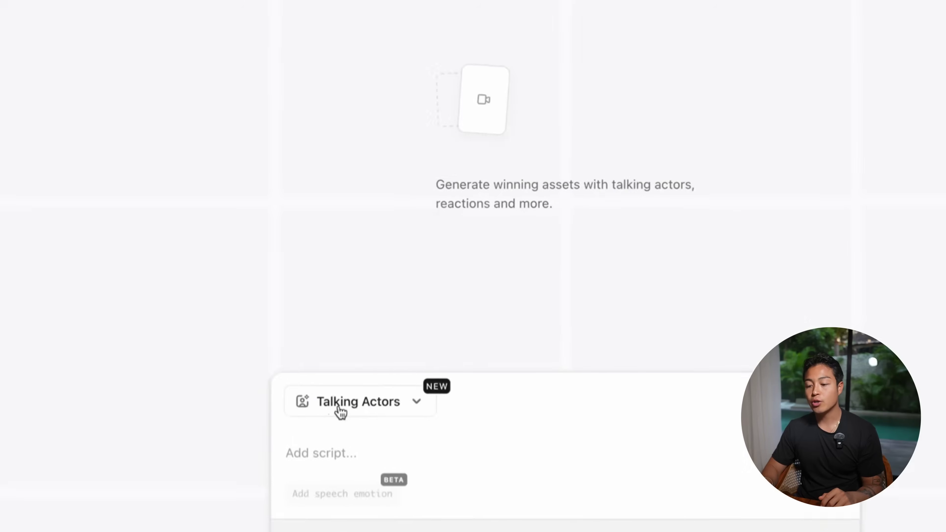
{"action": "left_click", "coordinate": [386, 507]}
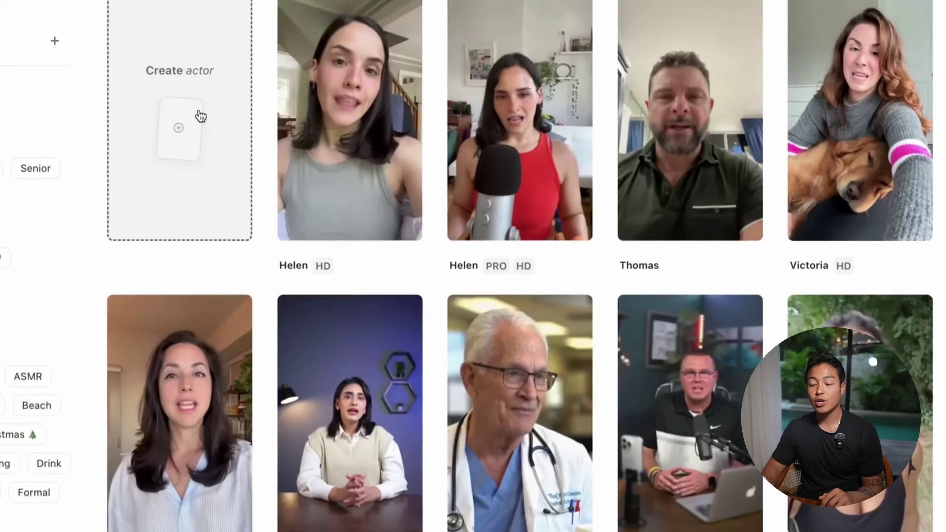
{"action": "left_click", "coordinate": [98, 61]}
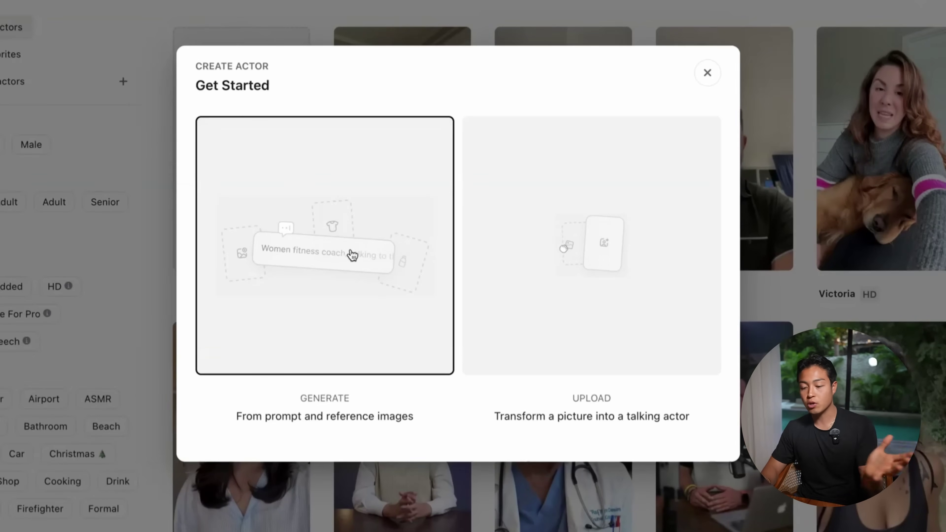
{"action": "left_click", "coordinate": [353, 257]}
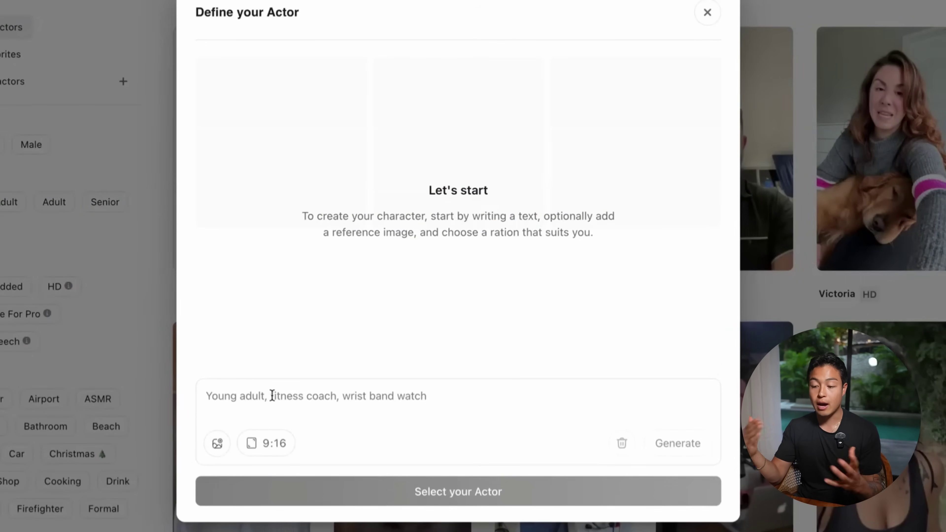
{"action": "key", "text": "ctrl+v"}
{"action": "type", "text": "young"}
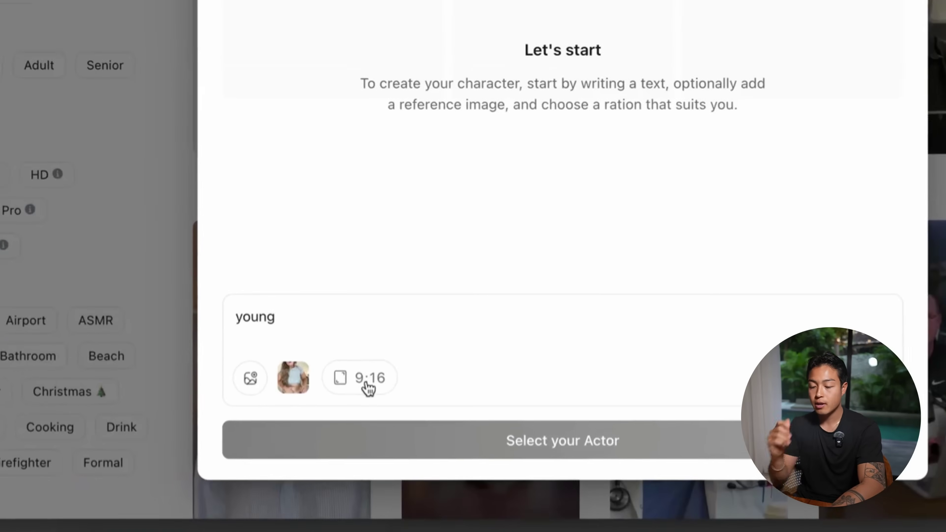
{"action": "key", "text": "BackSpace"}
{"action": "key", "text": "BackSpace"}
{"action": "key", "text": "BackSpace"}
{"action": "key", "text": "BackSpace"}
{"action": "key", "text": "BackSpace"}
Describe the actor as "middle aged women holding her belly" and generate the images.
{"action": "type", "text": "middle"}
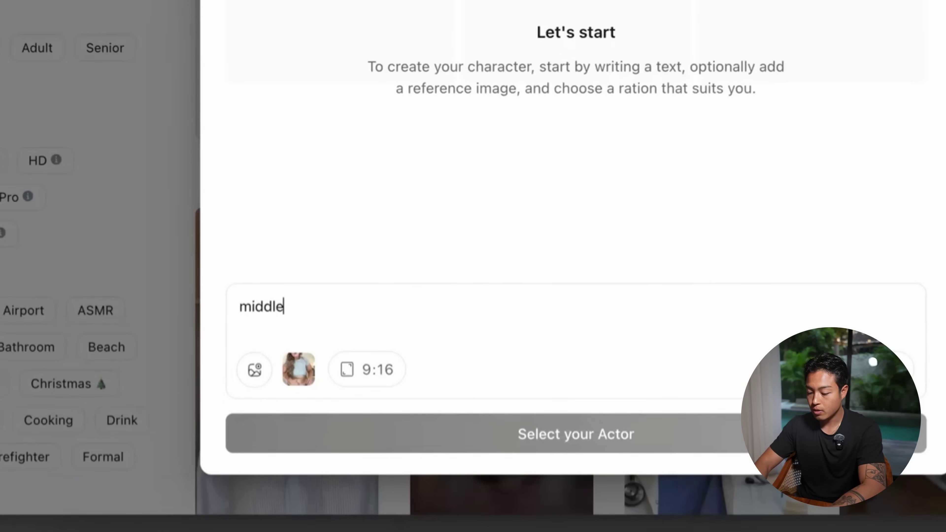
{"action": "type", "text": " aged women holding her"}
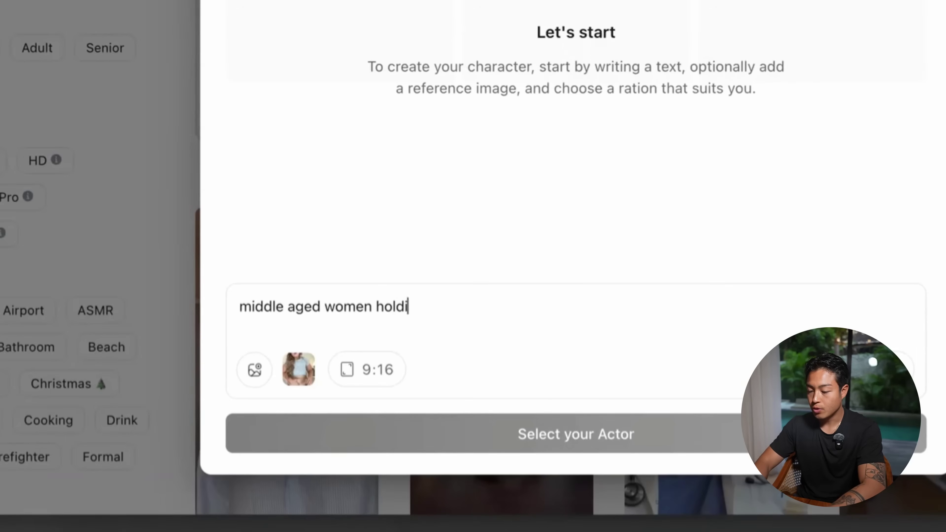
{"action": "type", "text": " belly"}
{"action": "key", "text": "Return"}
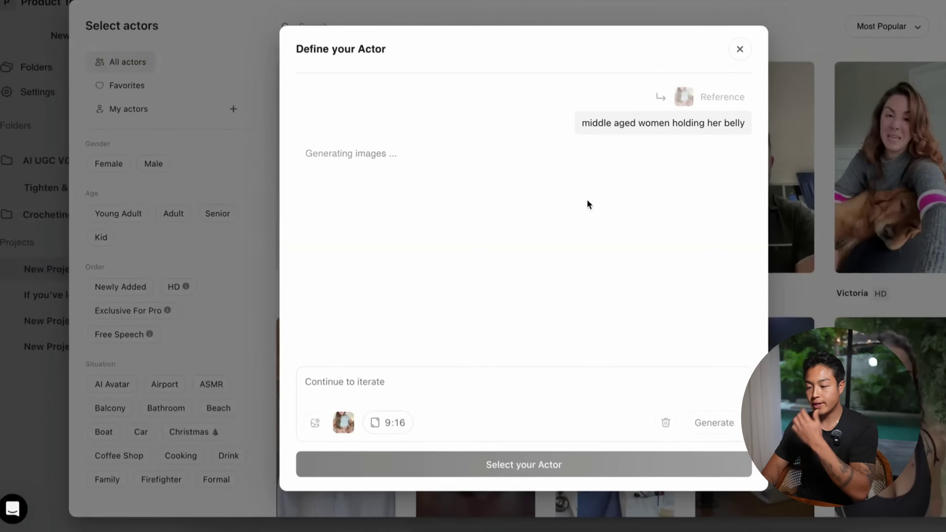
{"action": "mouse_move", "coordinate": [555, 227]}
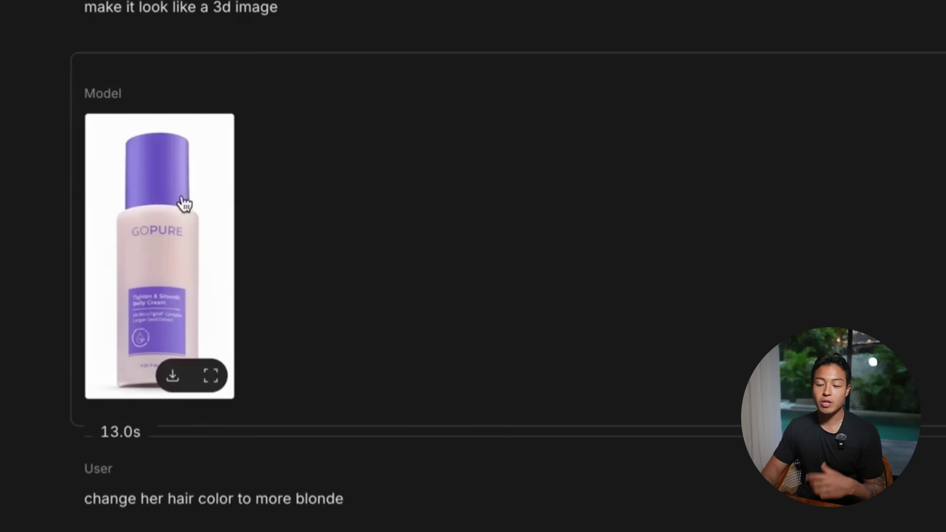
Download the 3D goPure bottle image and generate new actor images with the prompt "make the the women hold the product in her right hand".
{"action": "left_click", "coordinate": [173, 375]}
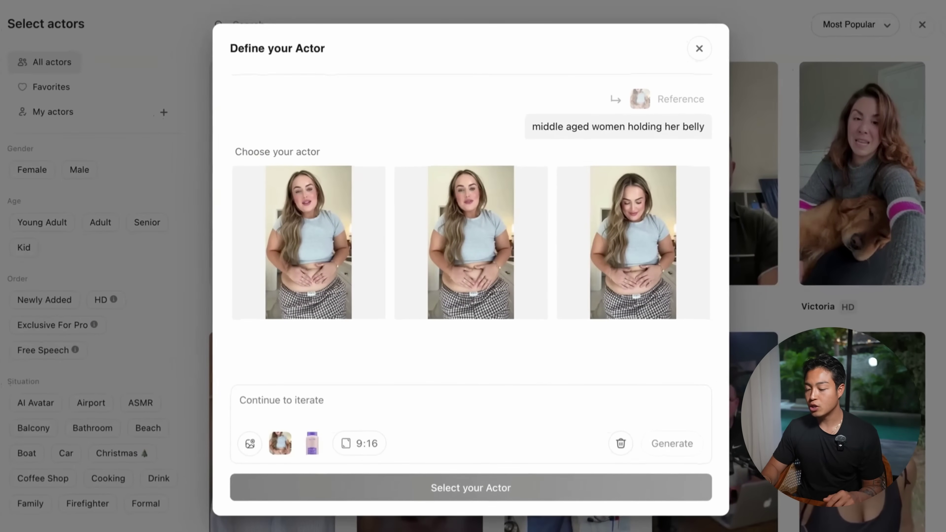
{"action": "left_click", "coordinate": [275, 400]}
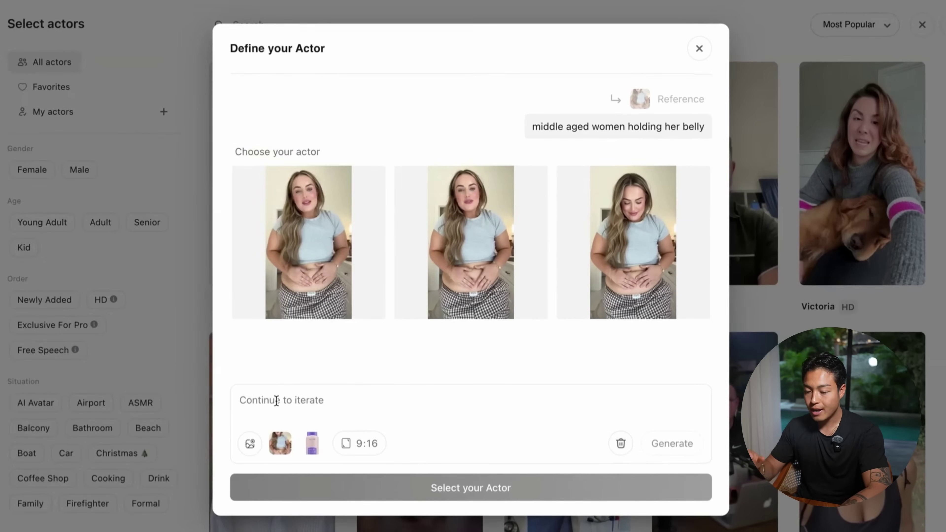
{"action": "type", "text": "make the the wo"}
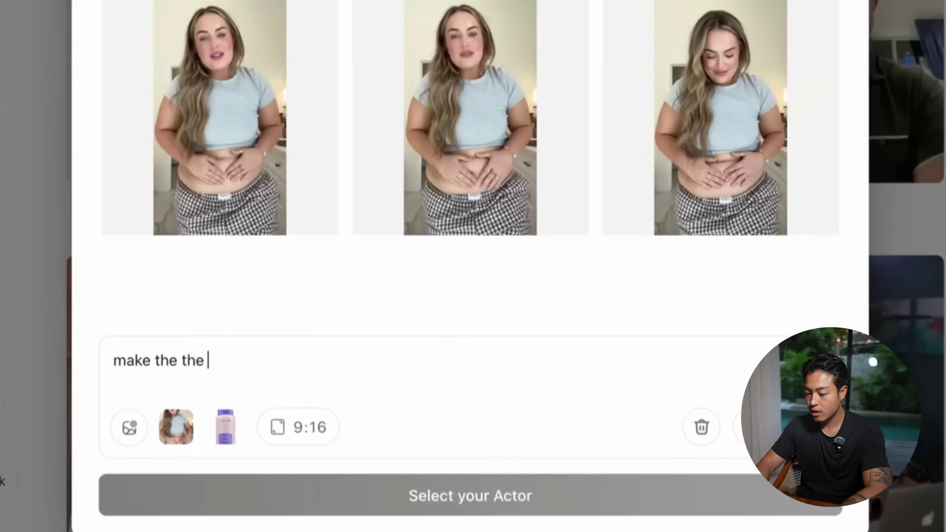
{"action": "type", "text": "men hold the product"}
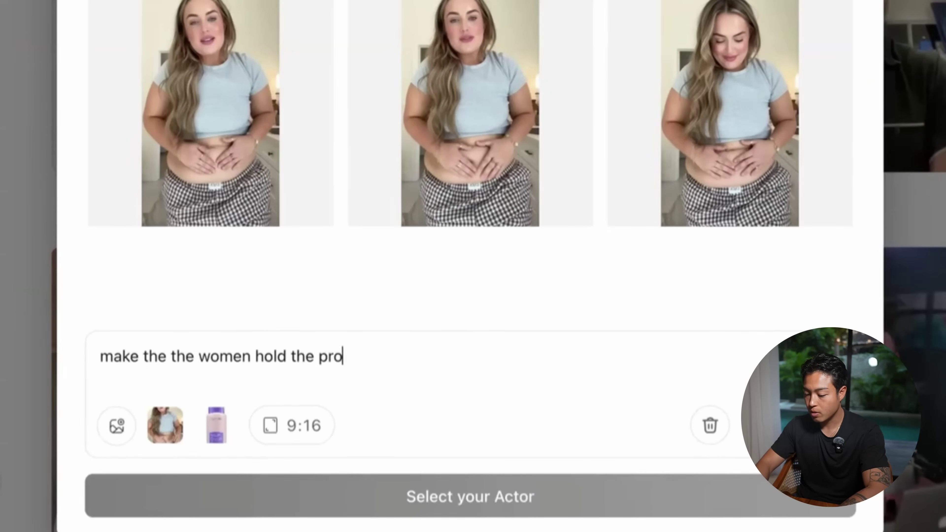
{"action": "type", "text": " in her right hand"}
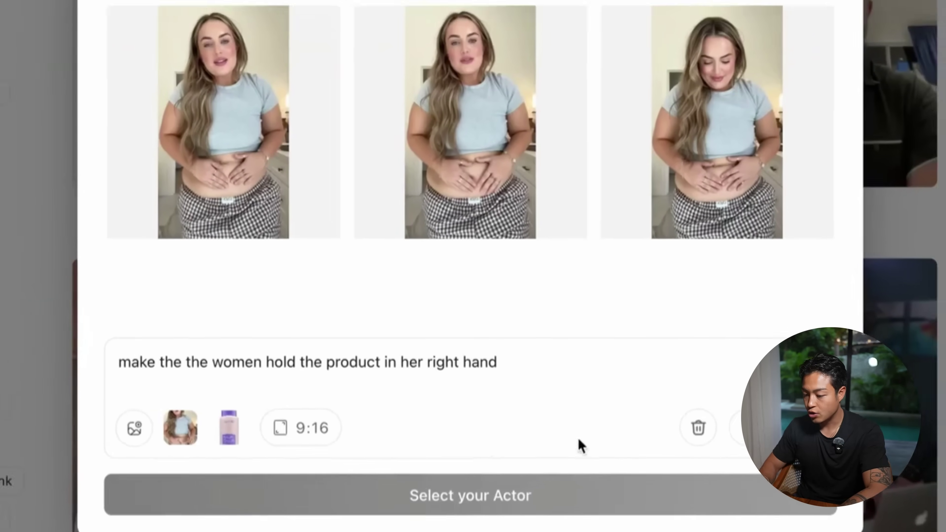
{"action": "left_click", "coordinate": [816, 427]}
Compare the generated images of the woman holding the bottle, sample the sad Violet voice and pick the enthusiastic Victoria voice.
{"action": "mouse_move", "coordinate": [464, 282]}
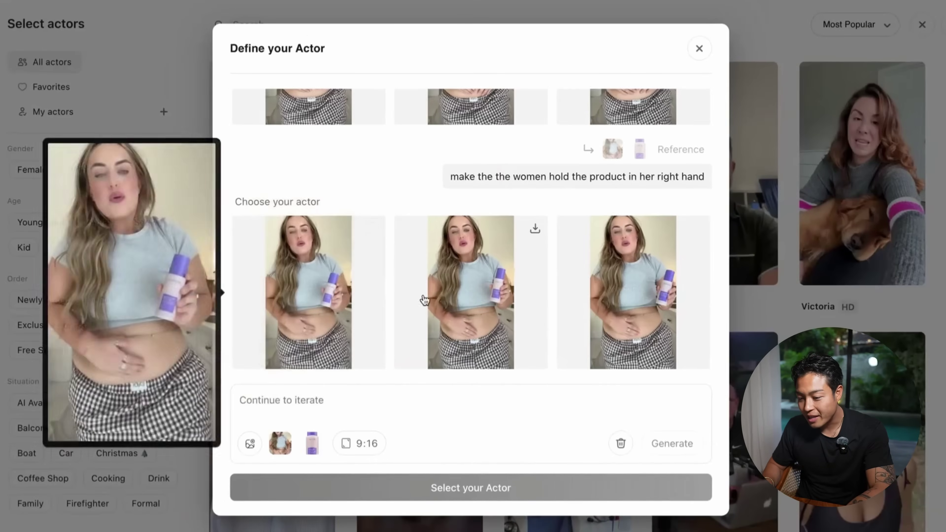
{"action": "left_click", "coordinate": [464, 292]}
{"action": "left_click", "coordinate": [464, 292]}
{"action": "mouse_move", "coordinate": [604, 289]}
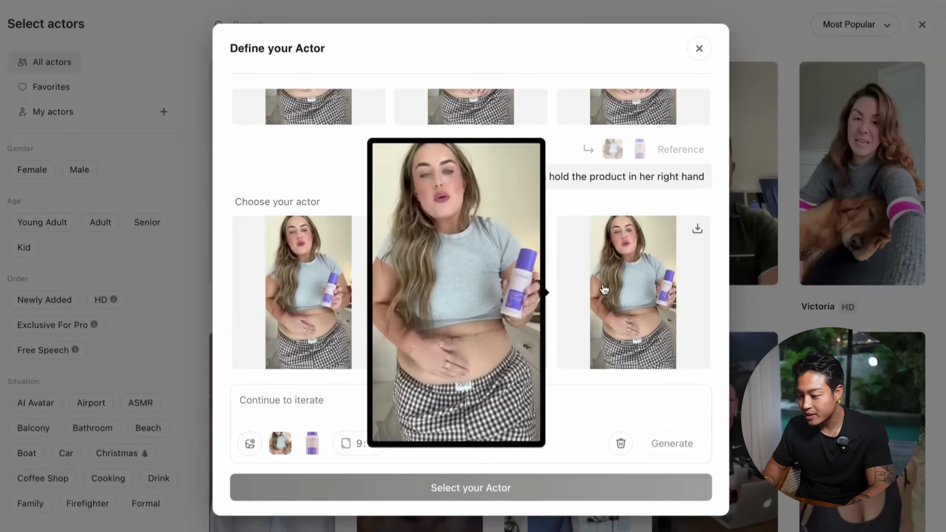
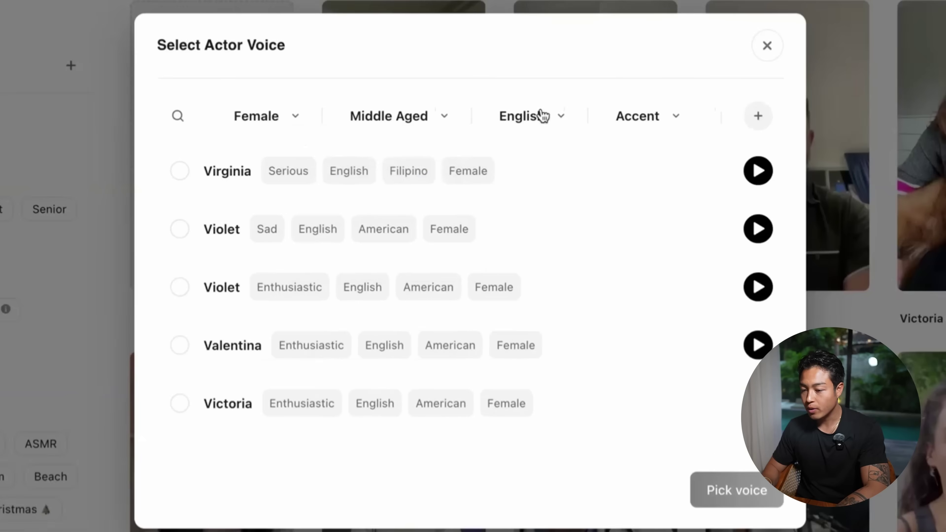
{"action": "left_click", "coordinate": [615, 229]}
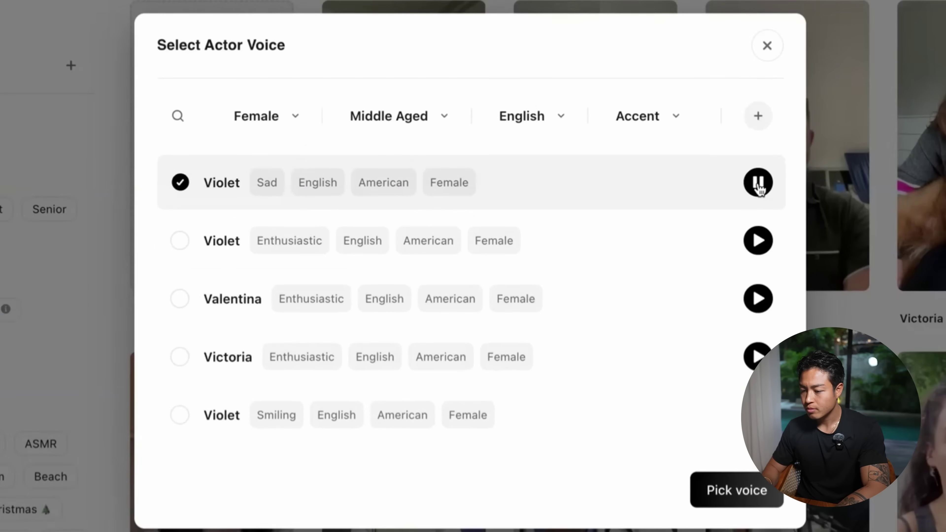
{"action": "left_click", "coordinate": [180, 357]}
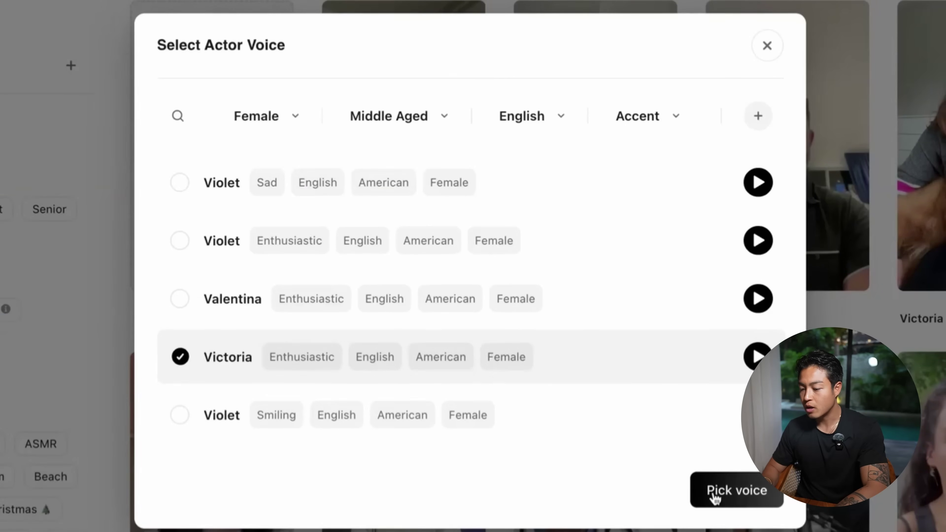
{"action": "left_click", "coordinate": [717, 489]}
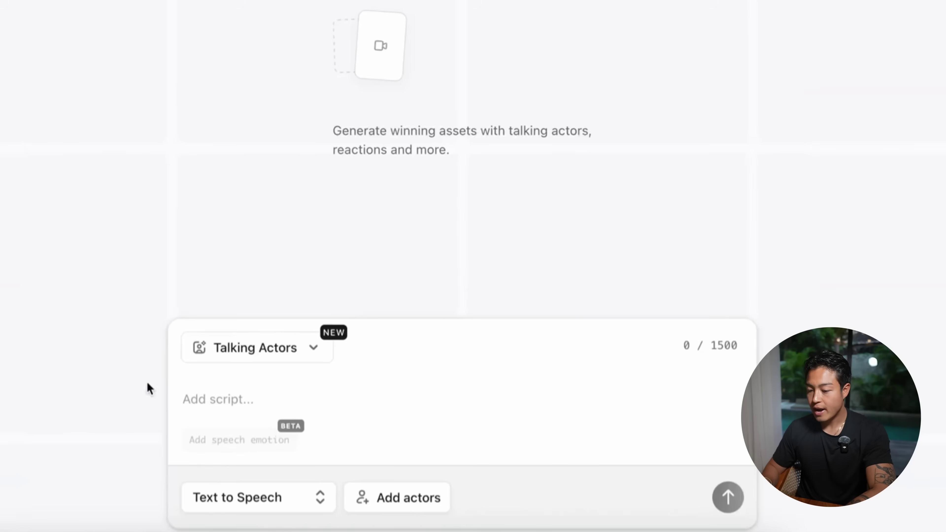
Enter the weight-loss script beginning "If you've lost weight but you're dealing with saggy belly skin", join its lines and add the custom actor.
{"action": "left_click", "coordinate": [214, 392]}
{"action": "type", "text": "If you've lost weight but you're dealing with saggy belly skin, listen up. I'm down 60 pounds but nobody warns you about loose skin afterward. I found this belly cream - zero burning, not greasy, and my skin texture is genuinely improving after just three days. When I pinch it, there's actually more resistance now. At 35 dollars and if this helps me feel confident in fitted clothes again without surgery? Literally life-changing."}
{"action": "key", "text": "BackSpace"}
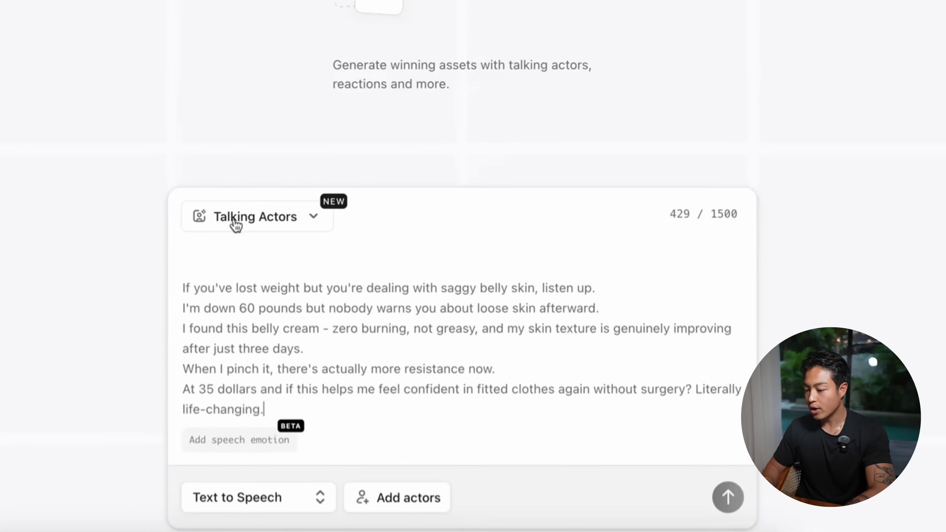
{"action": "left_click", "coordinate": [351, 492]}
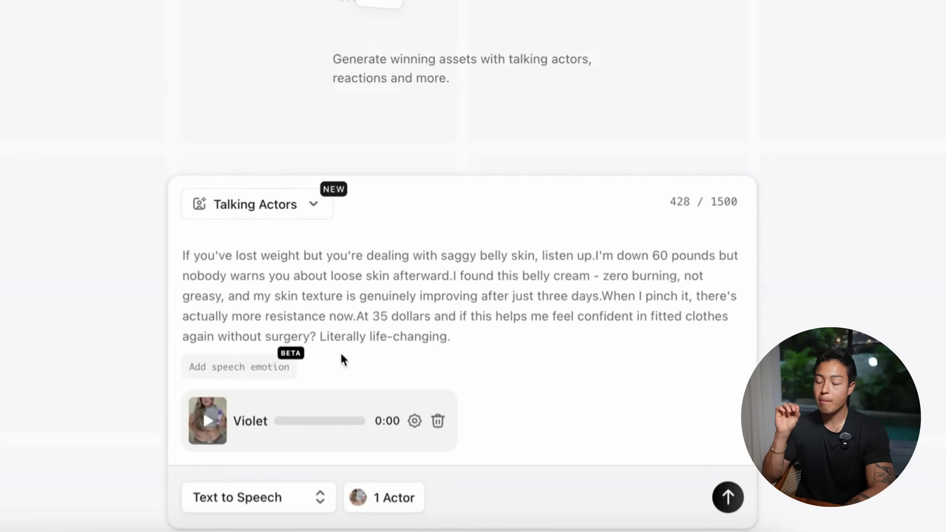
Switch the talking actor to Speech to Speech, record a voice reading of the weight-loss script and add the audio.
{"action": "left_click", "coordinate": [259, 499]}
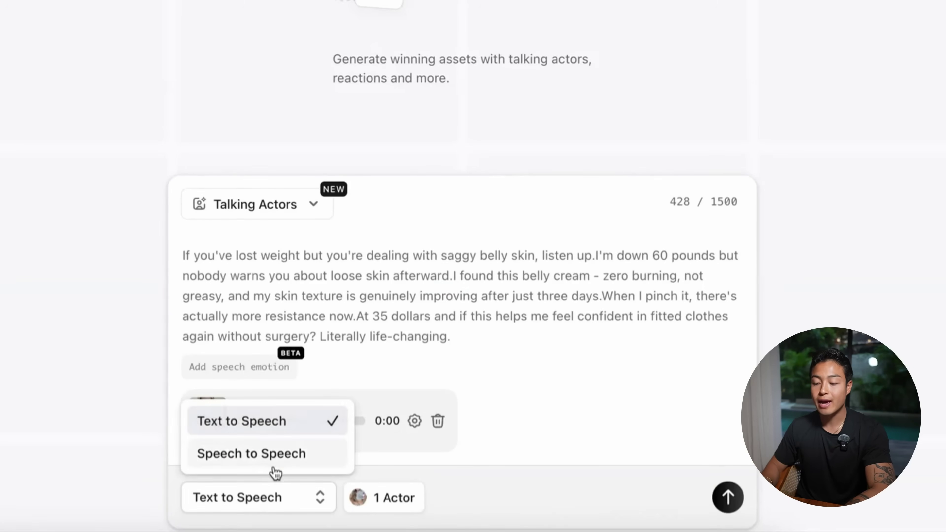
{"action": "left_click", "coordinate": [272, 466]}
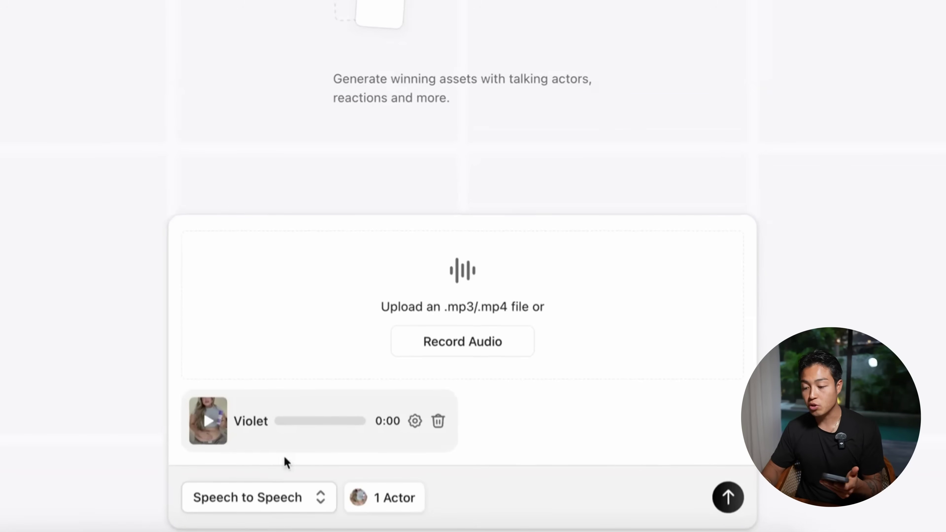
{"action": "left_click", "coordinate": [492, 342]}
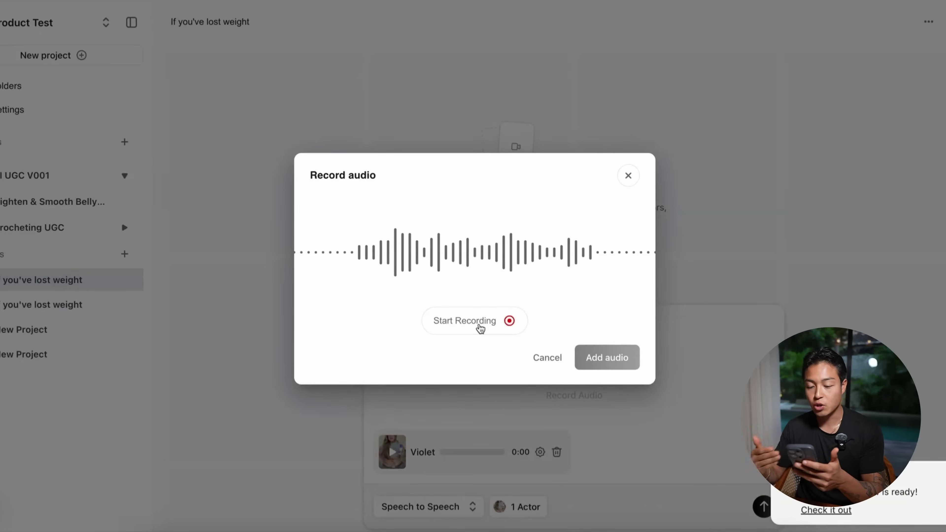
{"action": "left_click", "coordinate": [480, 328]}
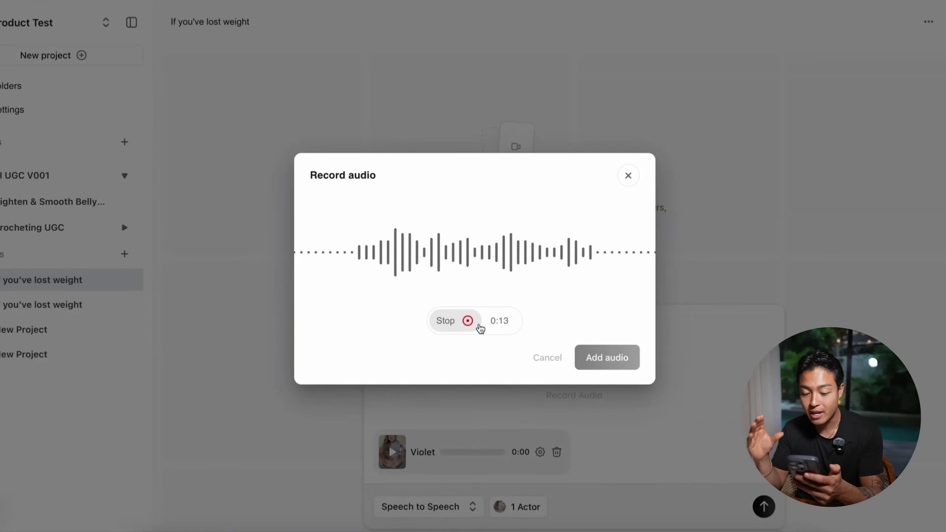
{"action": "left_click", "coordinate": [479, 327]}
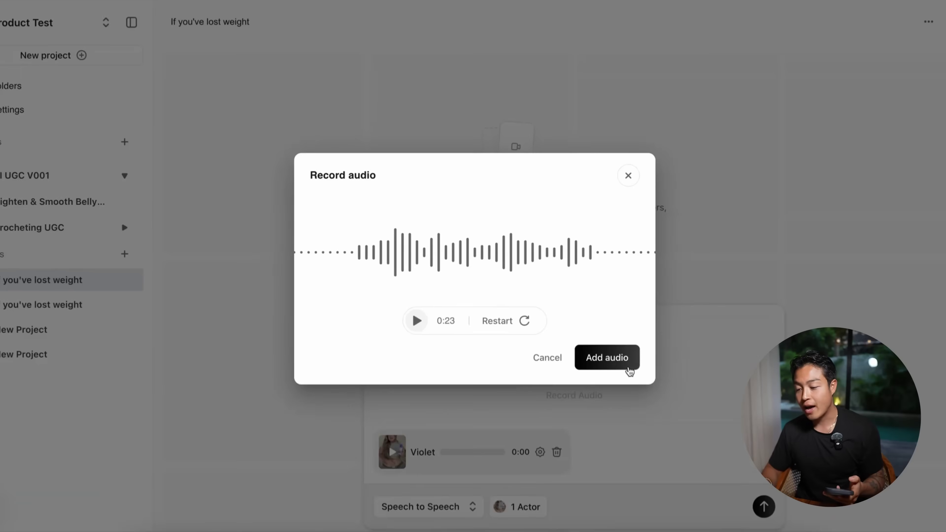
{"action": "left_click", "coordinate": [625, 367]}
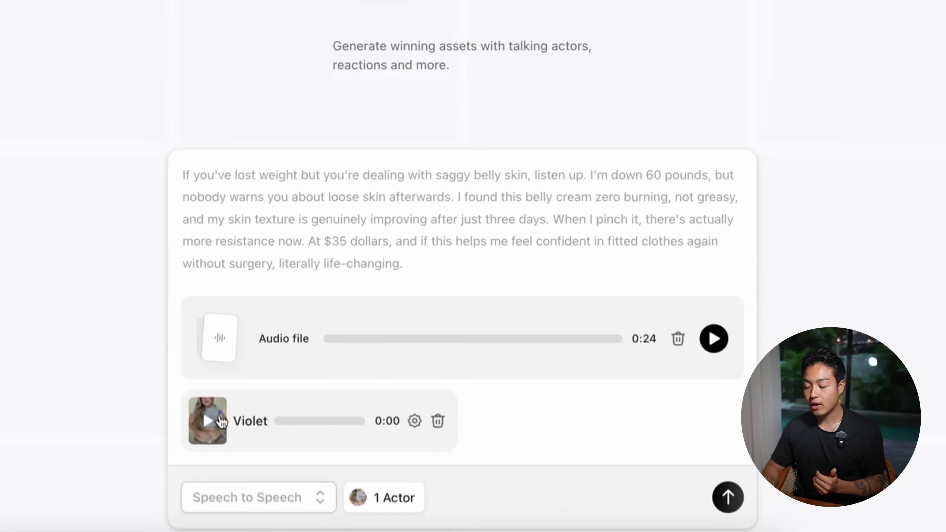
Generate the talking actor video from the recorded audio and play the finished clip.
{"action": "left_click", "coordinate": [728, 498]}
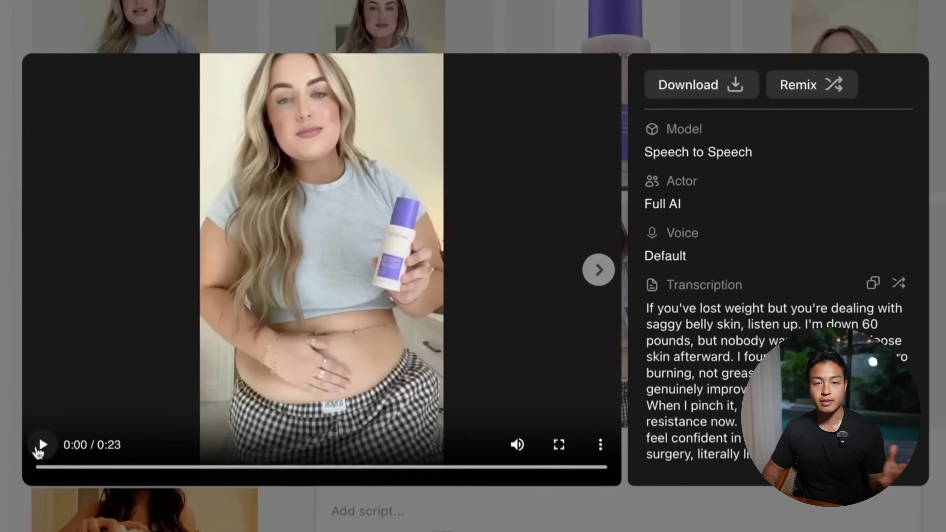
{"action": "left_click", "coordinate": [41, 446]}
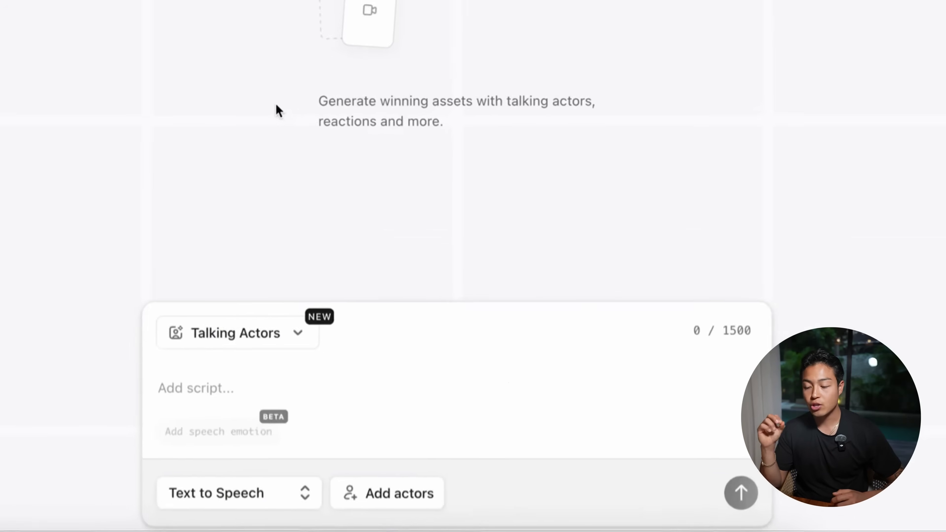
Set up a 9:16 scene with the script's "saggy belly skin, listen up" line, a prompt of a woman rubbing lotion on her stomach, and her reference picture.
{"action": "left_click", "coordinate": [199, 326]}
{"action": "left_click", "coordinate": [171, 233]}
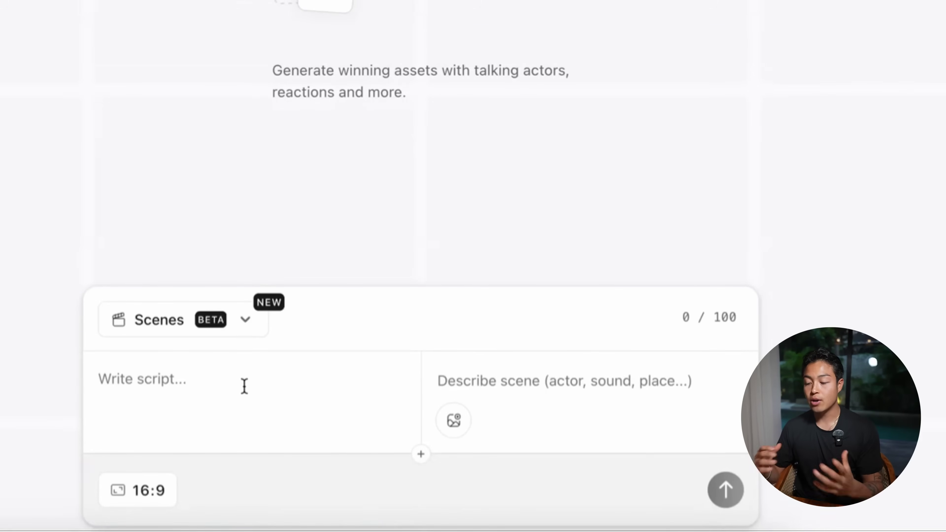
{"action": "left_click", "coordinate": [458, 431]}
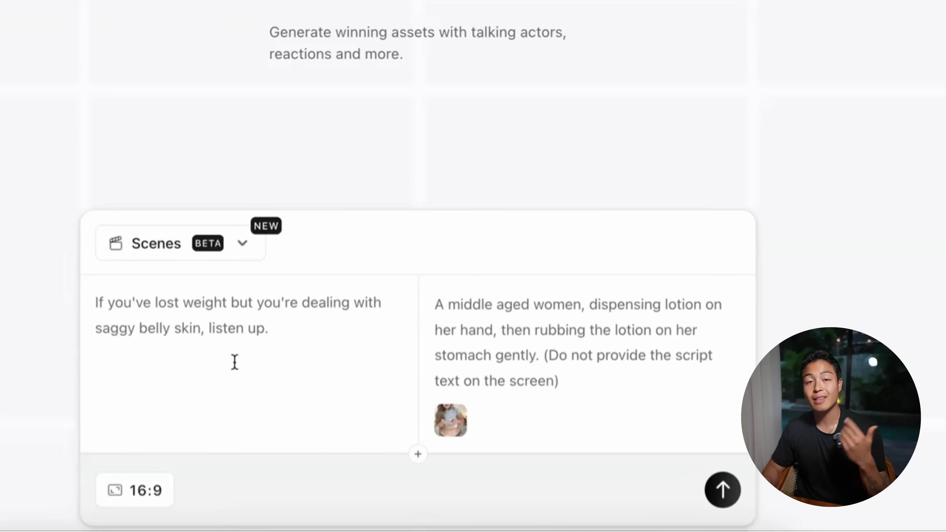
{"action": "left_click", "coordinate": [129, 500]}
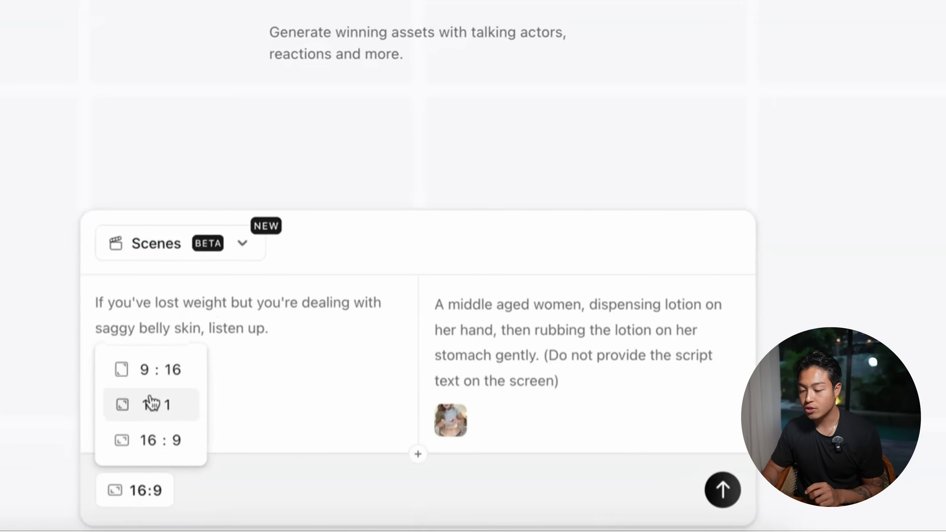
{"action": "left_click", "coordinate": [153, 370]}
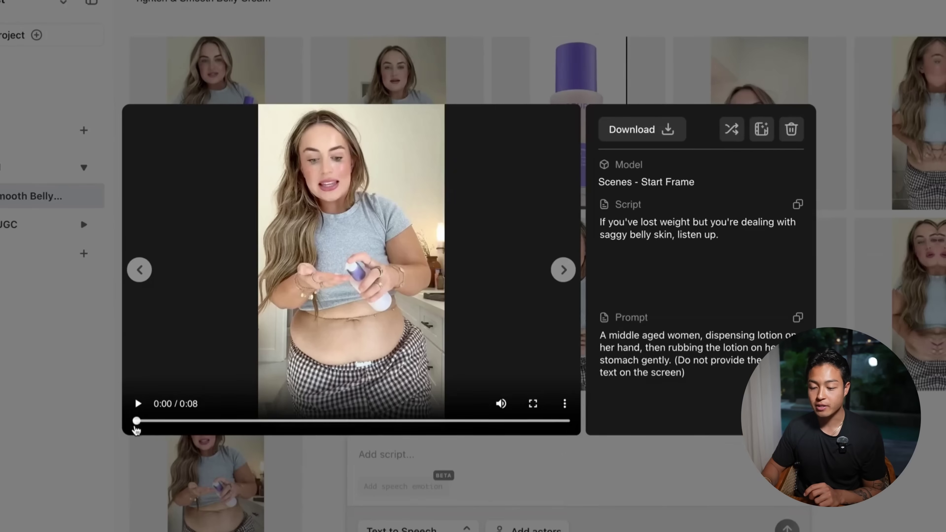
Review the generated scene clips of the lotion being dispensed, the cream's consistency and the 35 dollars line.
{"action": "left_click", "coordinate": [133, 407]}
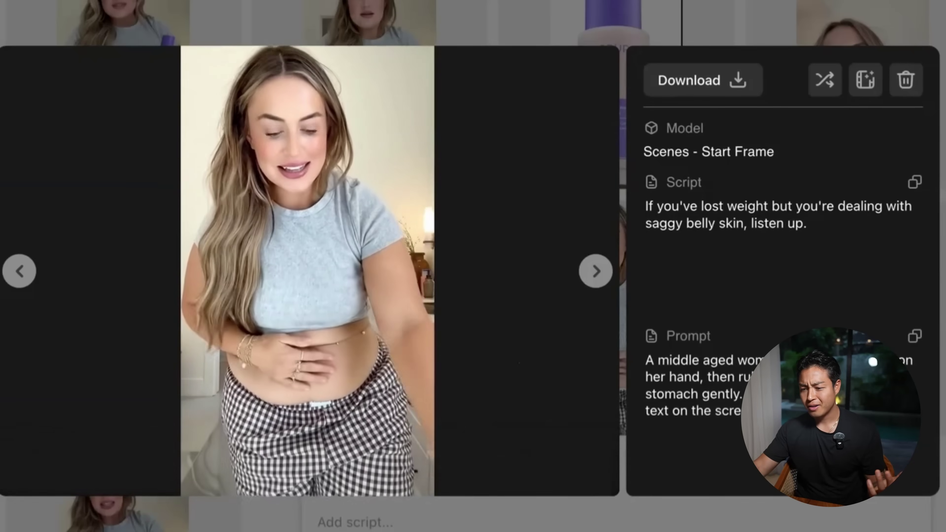
{"action": "left_click", "coordinate": [808, 518]}
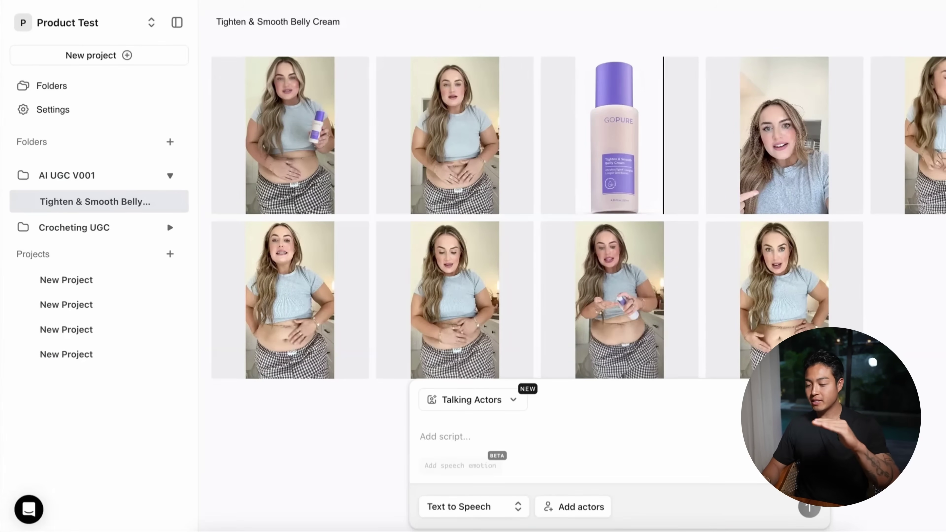
{"action": "left_click", "coordinate": [849, 313]}
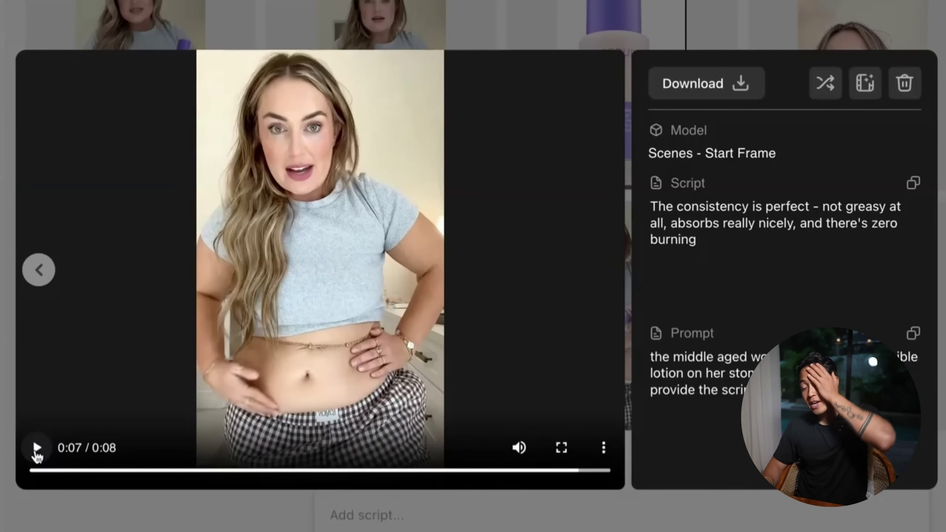
{"action": "key", "text": "Escape"}
{"action": "left_click", "coordinate": [139, 317]}
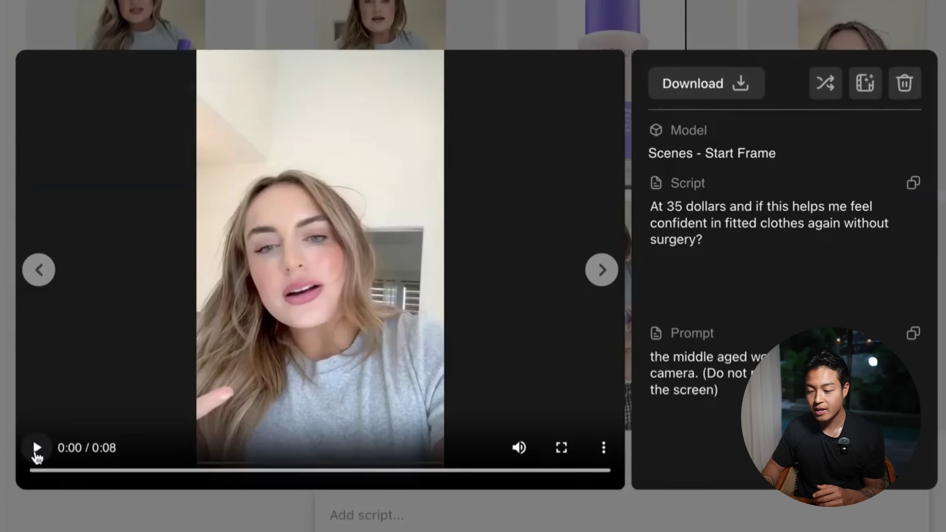
{"action": "left_click", "coordinate": [36, 451]}
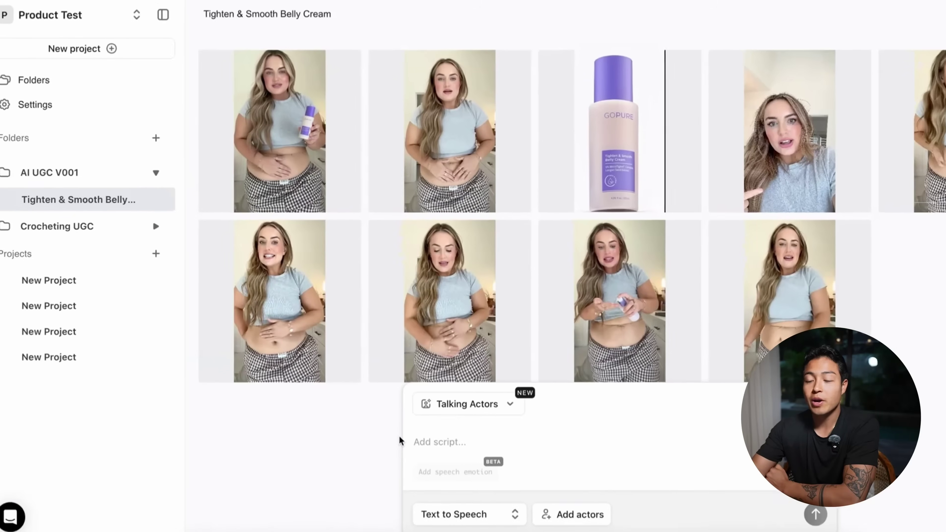